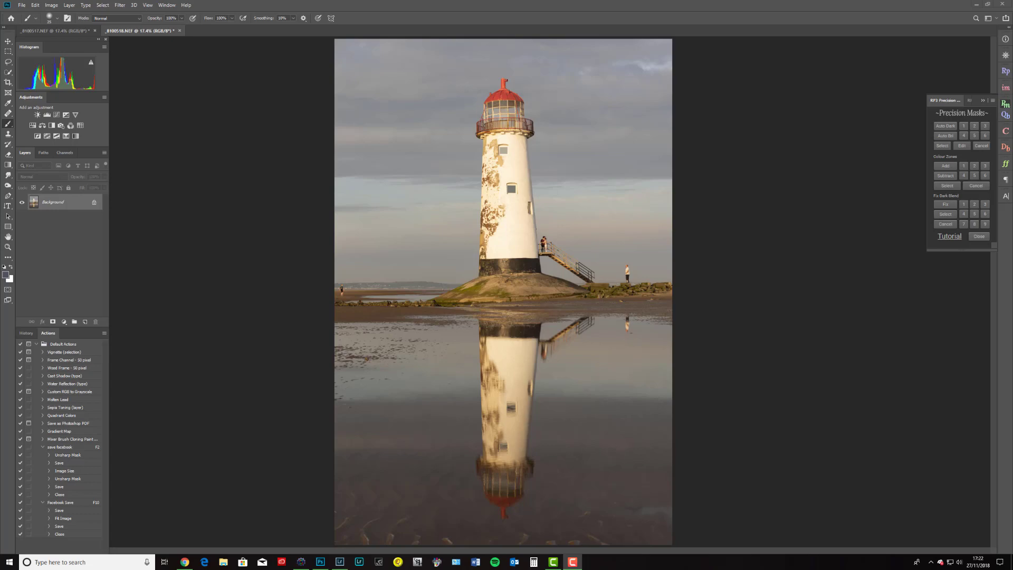
Inspect the photo at 100%, panning to the man on the rocks and back, then fit to screen
{"action": "left_click", "coordinate": [653, 349]}
{"action": "key", "text": "ctrl+1"}
{"action": "left_click_drag", "start_coordinate": [950, 264], "coordinate": [360, 242]}
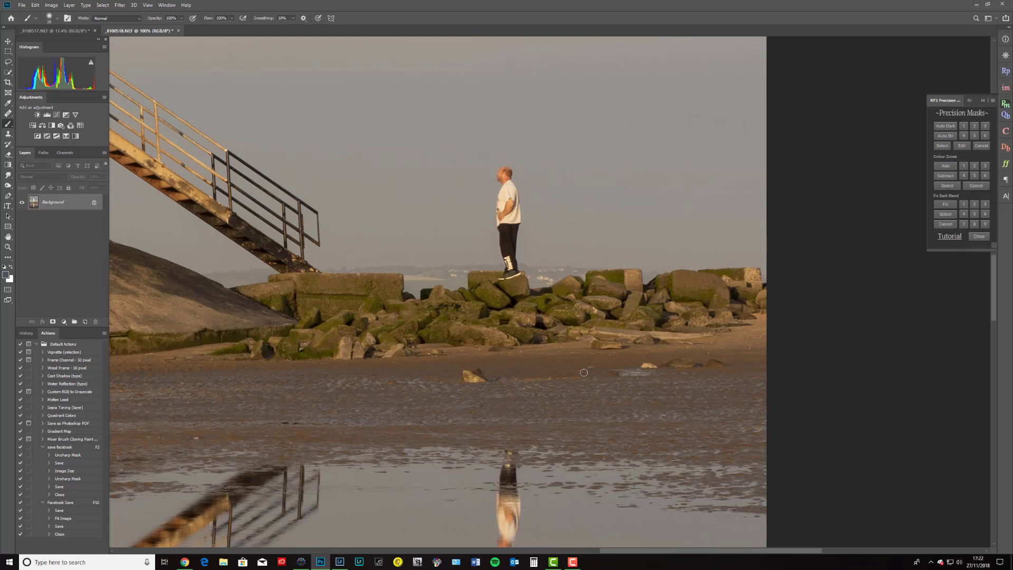
{"action": "left_click_drag", "start_coordinate": [321, 373], "coordinate": [631, 334]}
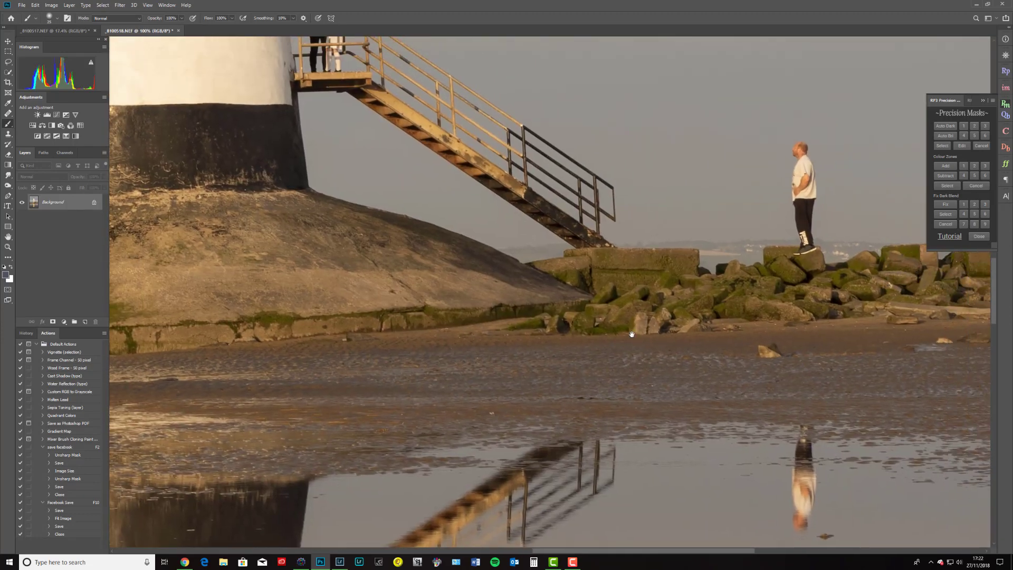
{"action": "key", "text": "ctrl+0"}
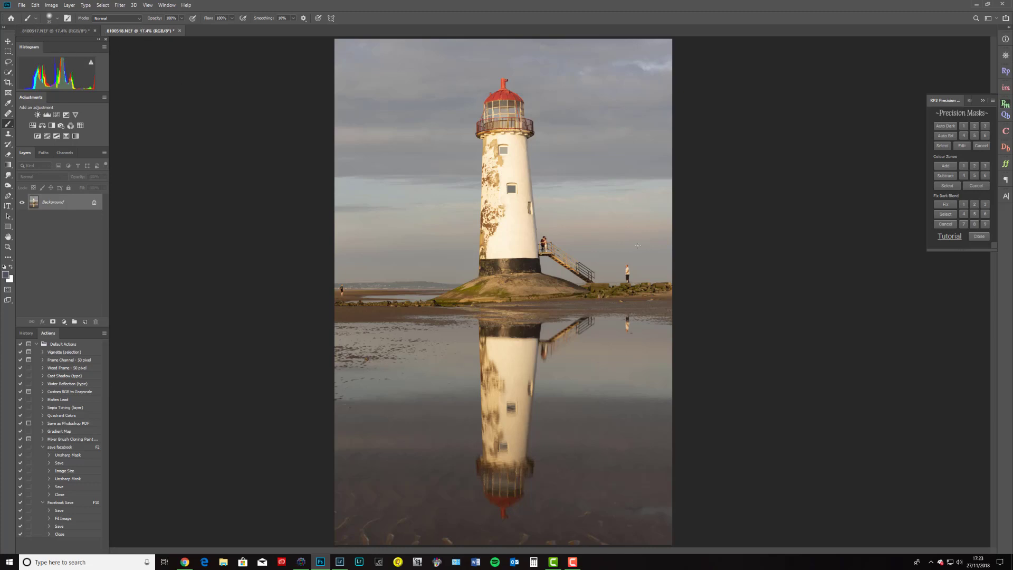
Select all of the _8100518.NEF exposure and return to the _8100517.NEF document
{"action": "left_click", "coordinate": [46, 31]}
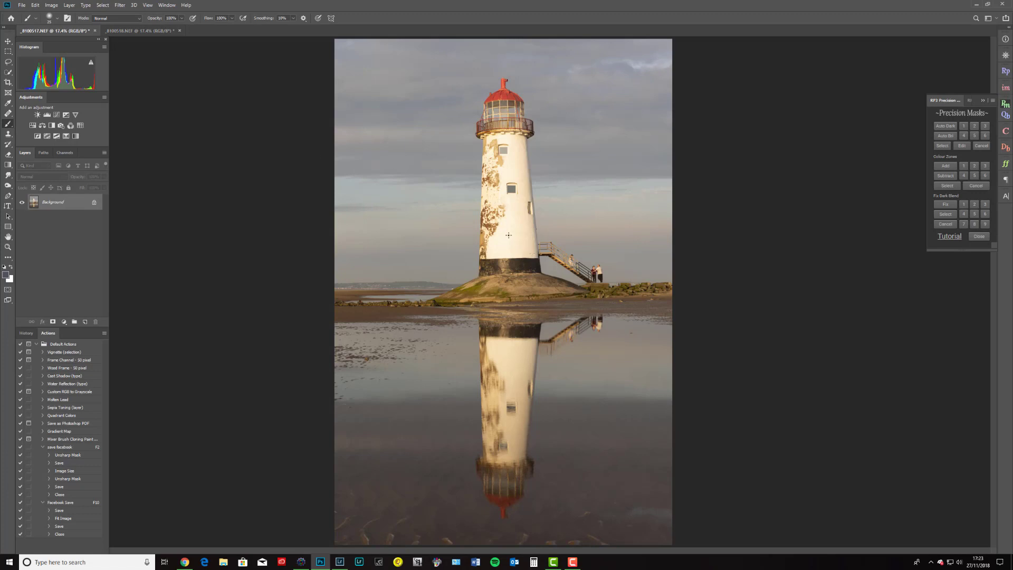
{"action": "left_click", "coordinate": [145, 33]}
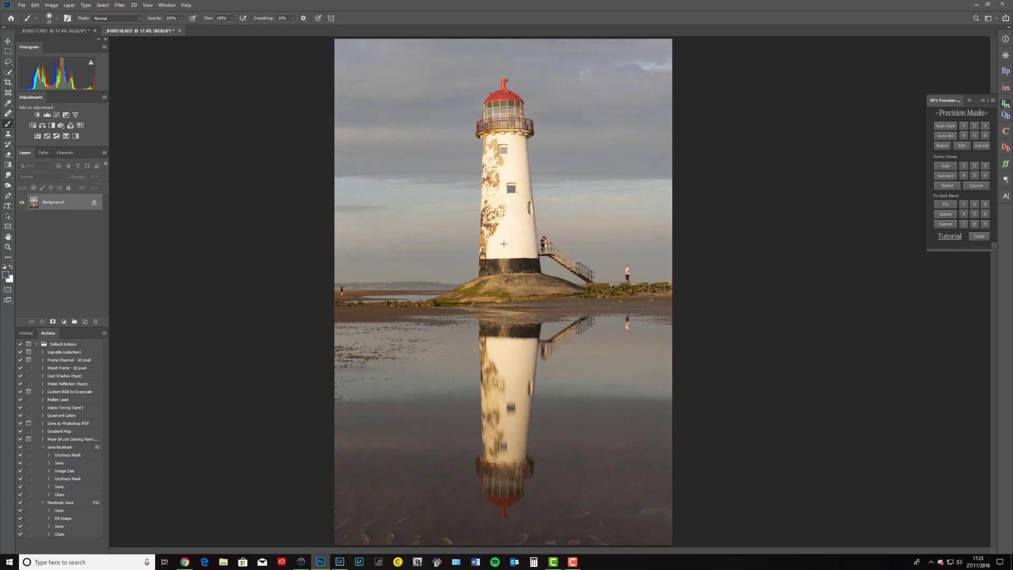
{"action": "key", "text": "ctrl+a"}
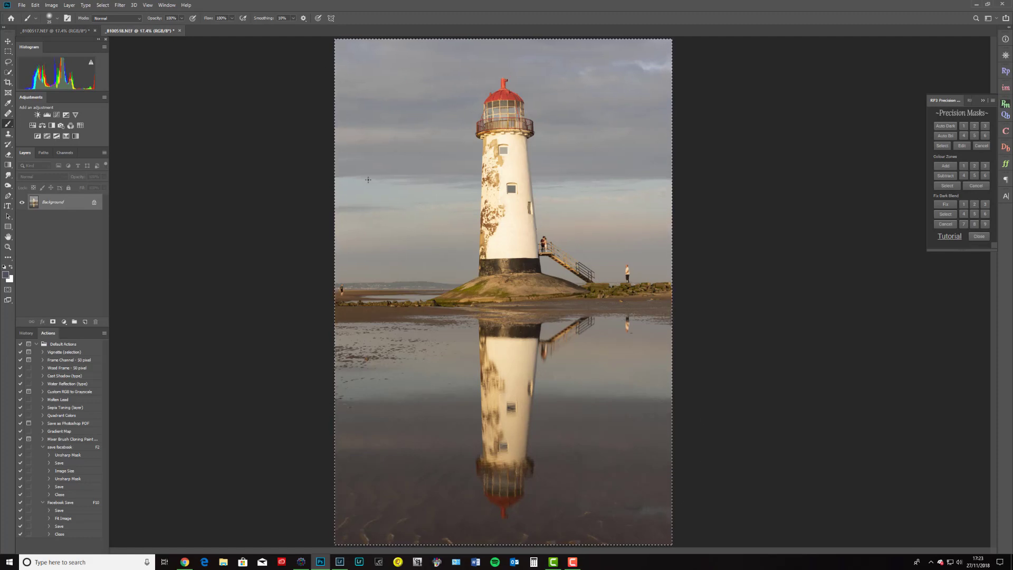
{"action": "left_click", "coordinate": [68, 31]}
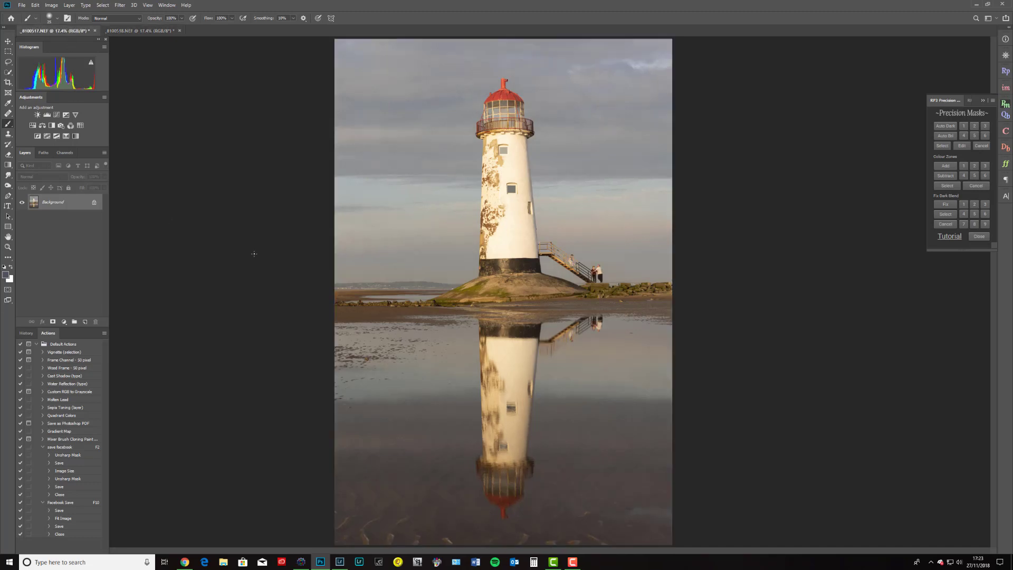
{"action": "key", "text": "ctrl+v"}
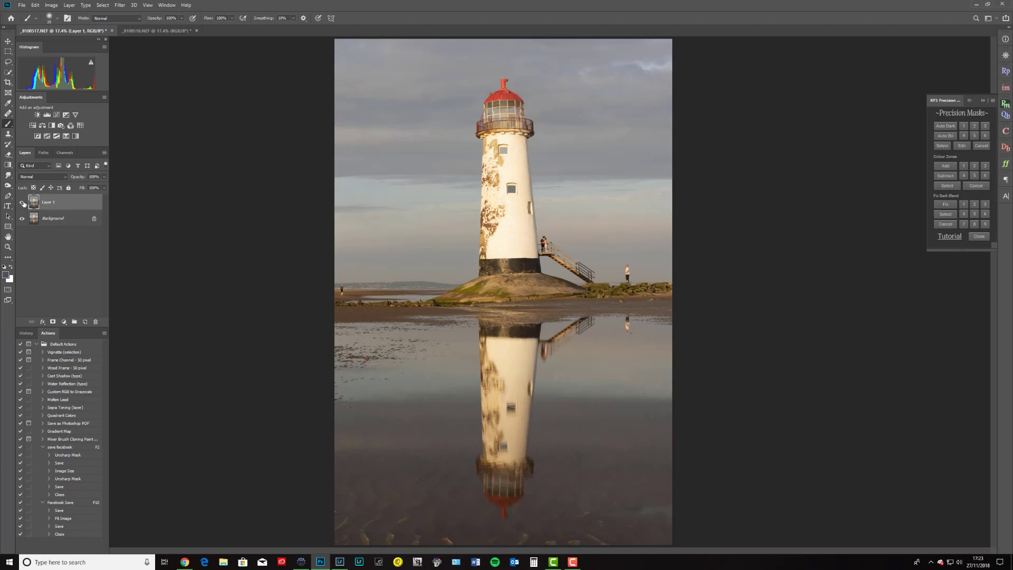
{"action": "left_click", "coordinate": [22, 202]}
{"action": "left_click", "coordinate": [23, 203]}
{"action": "left_click", "coordinate": [23, 203]}
{"action": "left_click", "coordinate": [23, 203]}
{"action": "left_click", "coordinate": [22, 204]}
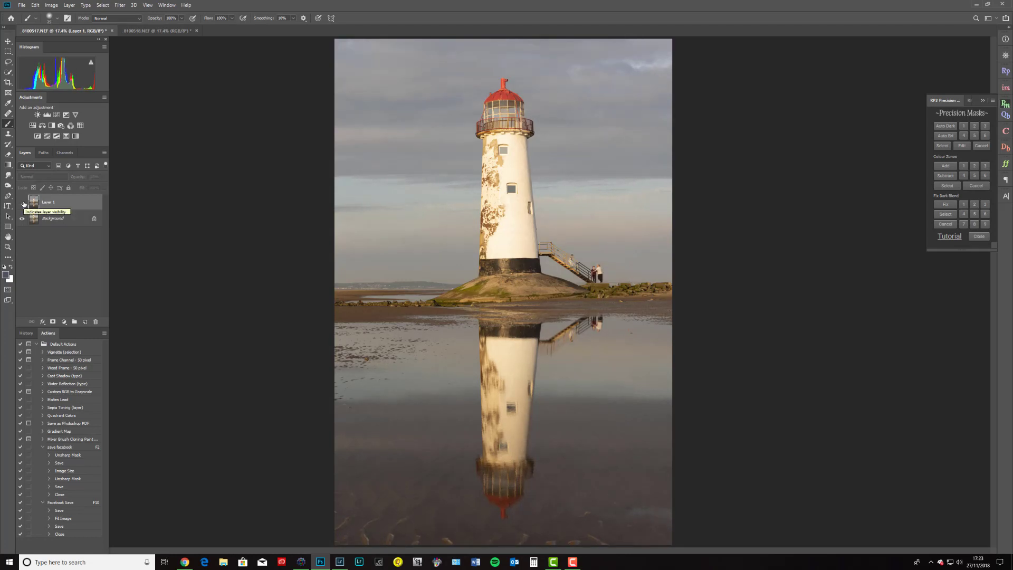
{"action": "left_click", "coordinate": [22, 203]}
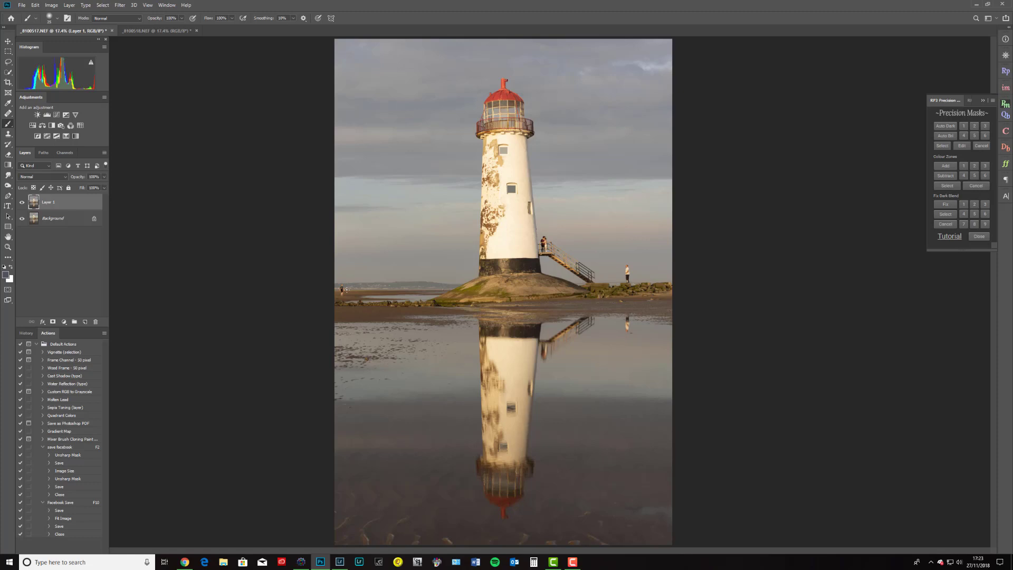
Add a white reveal-all layer mask to Layer 1 from the Layers panel
{"action": "left_click", "coordinate": [52, 322]}
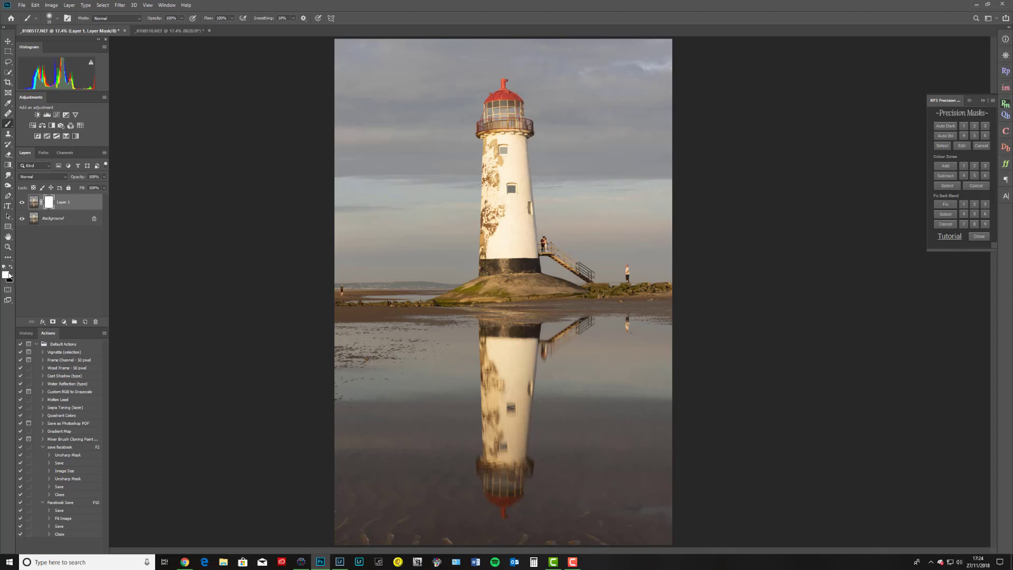
Try a mid grey foreground colour, then restore default black and white and swap them
{"action": "key", "text": "x"}
{"action": "key", "text": "x"}
{"action": "key", "text": "x"}
{"action": "key", "text": "x"}
{"action": "key", "text": "x"}
{"action": "left_click", "coordinate": [7, 275]}
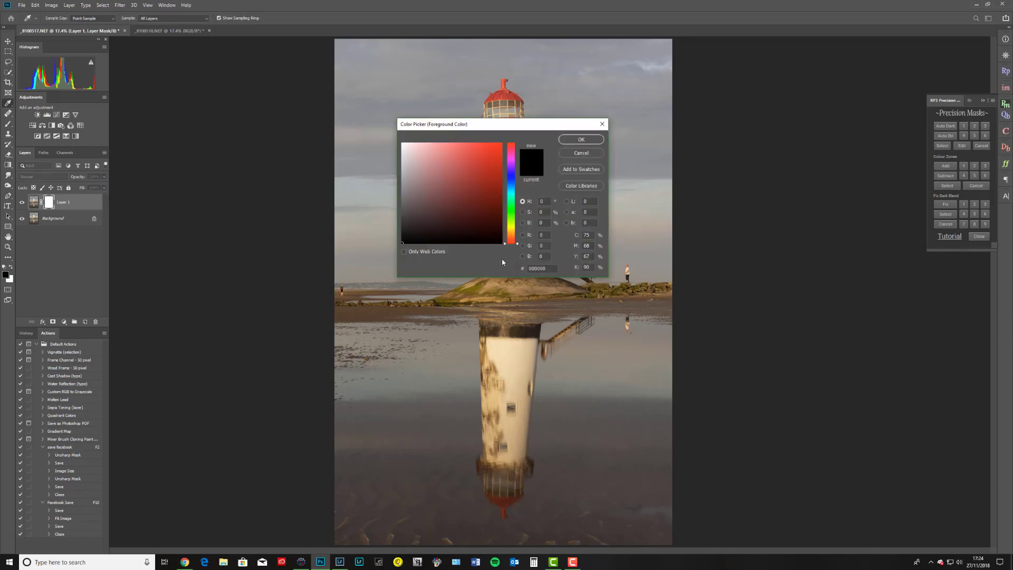
{"action": "left_click", "coordinate": [402, 192]}
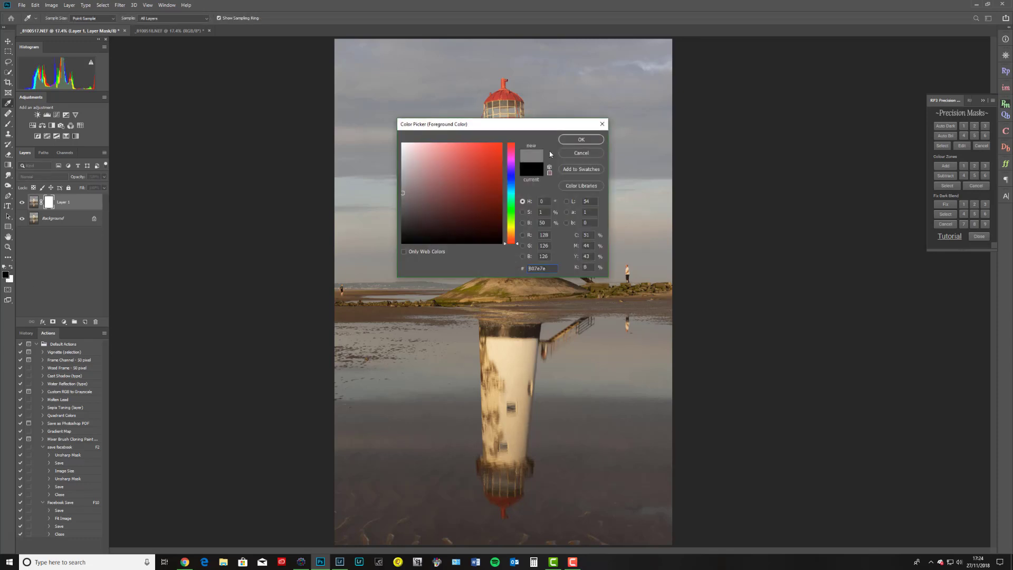
{"action": "left_click", "coordinate": [580, 139]}
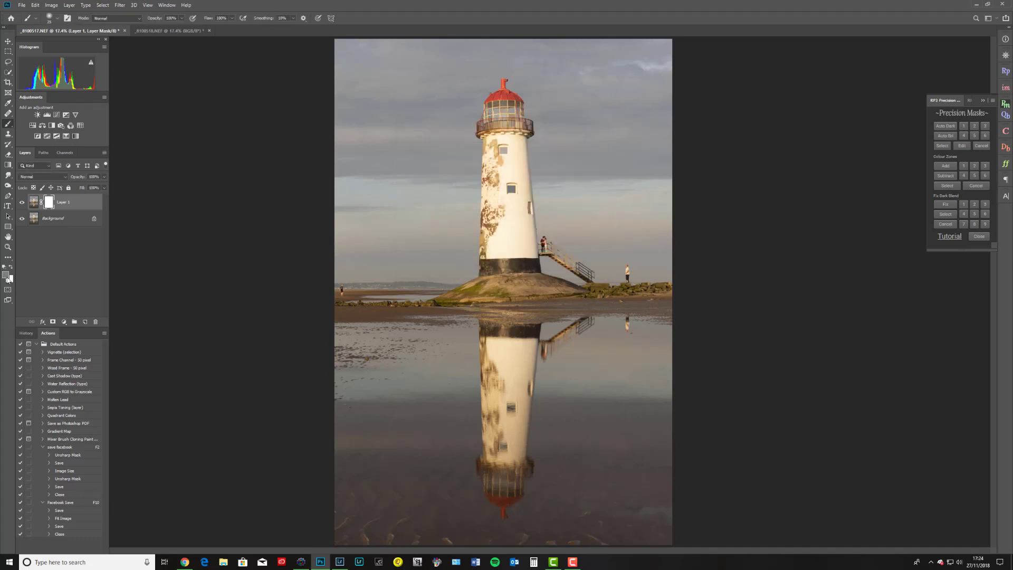
{"action": "key", "text": "d"}
{"action": "key", "text": "x"}
At 100% zoom, mask out the woman and boy on the stairs and the man on the rocks
{"action": "key", "text": "ctrl+plus"}
{"action": "key", "text": "ctrl+plus"}
{"action": "key", "text": "ctrl+plus"}
{"action": "key", "text": "ctrl+plus"}
{"action": "key", "text": "ctrl+plus"}
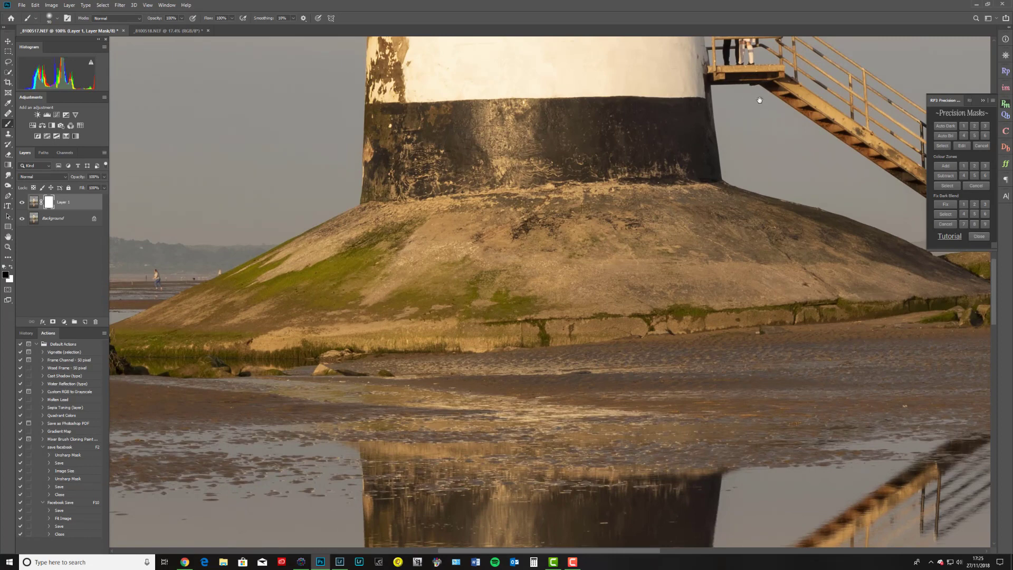
{"action": "key", "text": "space"}
{"action": "left_click_drag", "start_coordinate": [765, 94], "coordinate": [583, 287]}
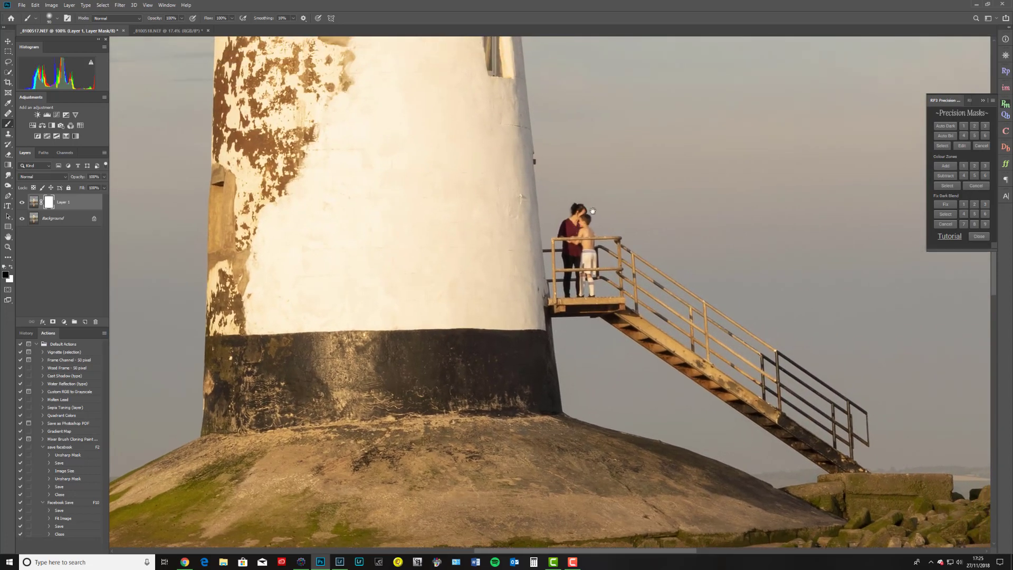
{"action": "left_click_drag", "start_coordinate": [591, 213], "coordinate": [432, 165]}
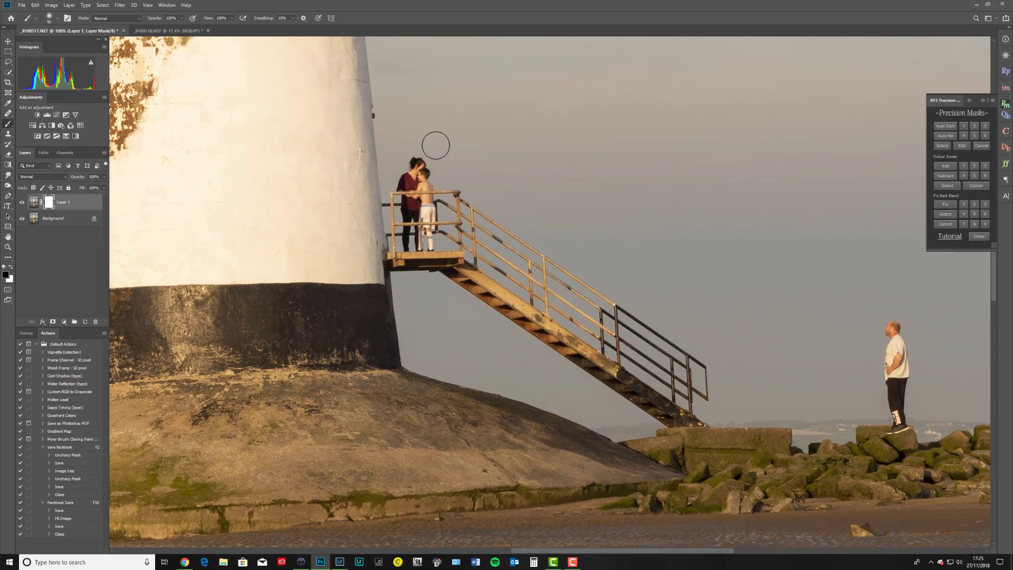
{"action": "mouse_move", "coordinate": [441, 149]}
{"action": "left_mouse_down"}
{"action": "mouse_move", "coordinate": [400, 156]}
{"action": "mouse_move", "coordinate": [473, 164]}
{"action": "mouse_move", "coordinate": [406, 180]}
{"action": "mouse_move", "coordinate": [463, 187]}
{"action": "mouse_move", "coordinate": [375, 218]}
{"action": "mouse_move", "coordinate": [494, 217]}
{"action": "mouse_move", "coordinate": [406, 235]}
{"action": "mouse_move", "coordinate": [456, 233]}
{"action": "mouse_move", "coordinate": [473, 244]}
{"action": "mouse_move", "coordinate": [406, 254]}
{"action": "left_mouse_up"}
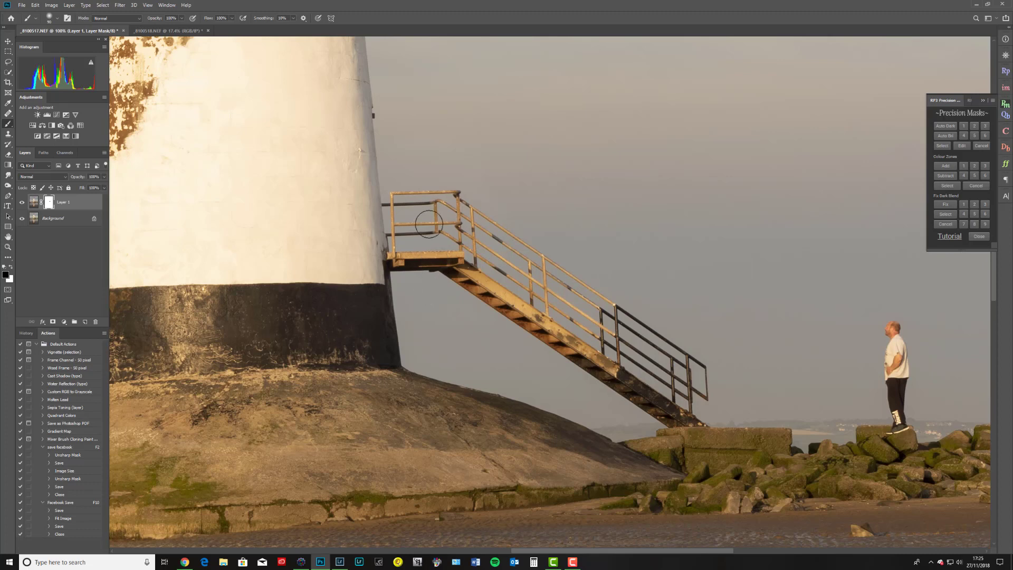
{"action": "left_click", "coordinate": [896, 328]}
{"action": "mouse_move", "coordinate": [896, 328]}
{"action": "left_mouse_down"}
{"action": "mouse_move", "coordinate": [832, 346]}
{"action": "mouse_move", "coordinate": [866, 367]}
{"action": "mouse_move", "coordinate": [929, 381]}
{"action": "mouse_move", "coordinate": [890, 386]}
{"action": "mouse_move", "coordinate": [874, 405]}
{"action": "mouse_move", "coordinate": [877, 418]}
{"action": "mouse_move", "coordinate": [914, 422]}
{"action": "mouse_move", "coordinate": [867, 393]}
{"action": "left_mouse_up"}
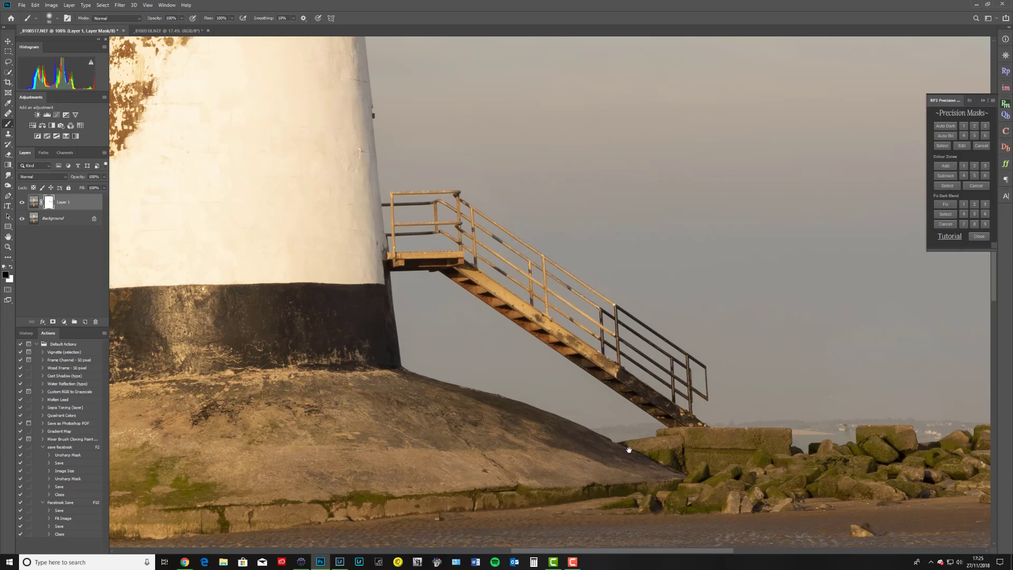
Paint the person's orange reflection out of the water below the mirrored staircase
{"action": "mouse_move", "coordinate": [631, 448]}
{"action": "left_mouse_down"}
{"action": "mouse_move", "coordinate": [570, 237]}
{"action": "mouse_move", "coordinate": [525, 143]}
{"action": "mouse_move", "coordinate": [425, 314]}
{"action": "left_mouse_up"}
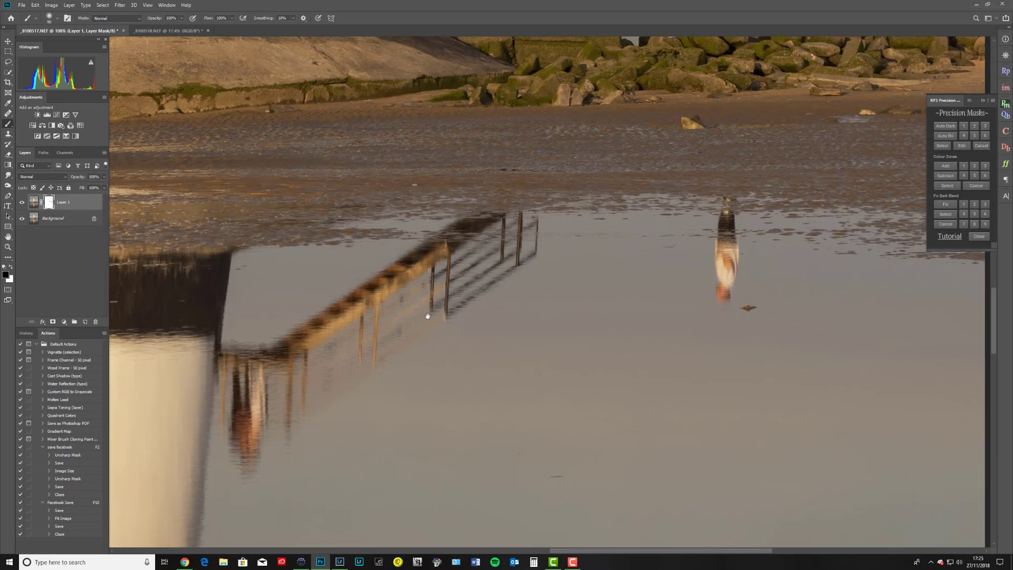
{"action": "mouse_move", "coordinate": [717, 202]}
{"action": "left_mouse_down"}
{"action": "mouse_move", "coordinate": [699, 212]}
{"action": "mouse_move", "coordinate": [705, 224]}
{"action": "mouse_move", "coordinate": [778, 244]}
{"action": "mouse_move", "coordinate": [693, 296]}
{"action": "mouse_move", "coordinate": [742, 278]}
{"action": "left_mouse_up"}
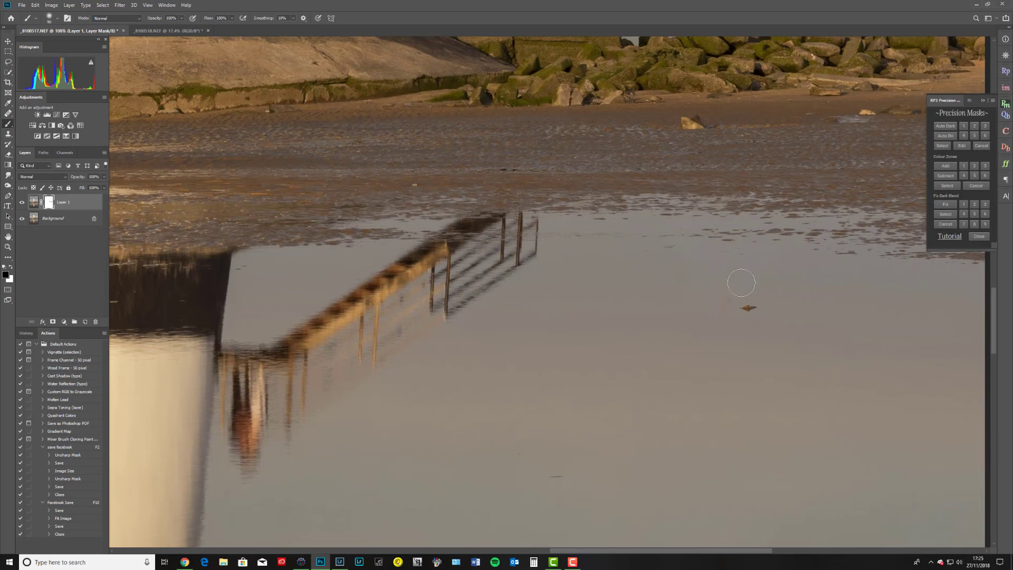
{"action": "left_click_drag", "start_coordinate": [482, 387], "coordinate": [798, 297]}
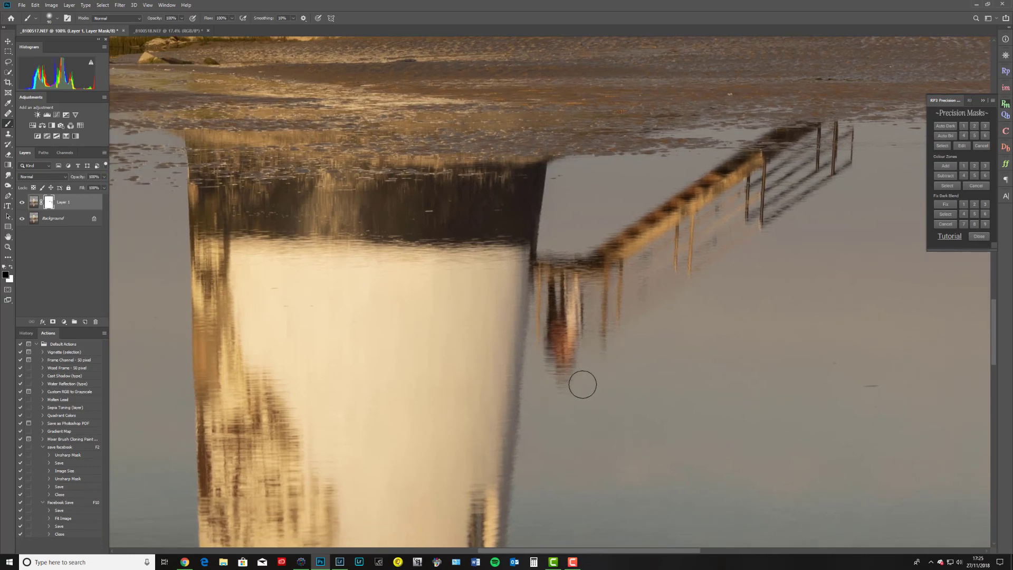
{"action": "mouse_move", "coordinate": [591, 369]}
{"action": "left_mouse_down"}
{"action": "mouse_move", "coordinate": [554, 361]}
{"action": "mouse_move", "coordinate": [611, 328]}
{"action": "mouse_move", "coordinate": [533, 340]}
{"action": "mouse_move", "coordinate": [598, 286]}
{"action": "mouse_move", "coordinate": [537, 278]}
{"action": "mouse_move", "coordinate": [588, 265]}
{"action": "mouse_move", "coordinate": [545, 273]}
{"action": "mouse_move", "coordinate": [593, 349]}
{"action": "left_mouse_up"}
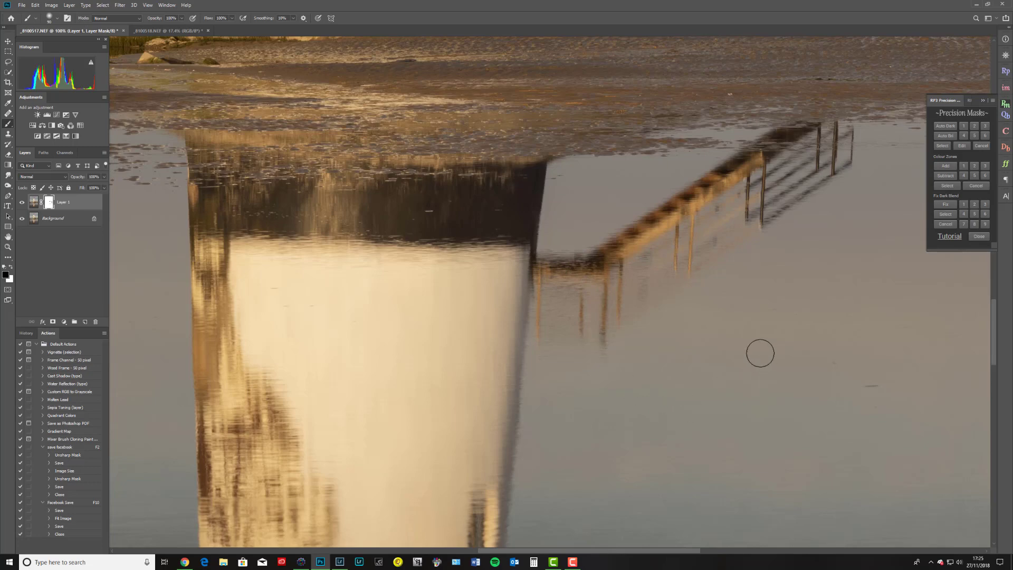
{"action": "mouse_move", "coordinate": [241, 177]}
{"action": "left_mouse_down"}
{"action": "mouse_move", "coordinate": [484, 324]}
{"action": "mouse_move", "coordinate": [688, 478]}
{"action": "mouse_move", "coordinate": [898, 469]}
{"action": "left_mouse_up"}
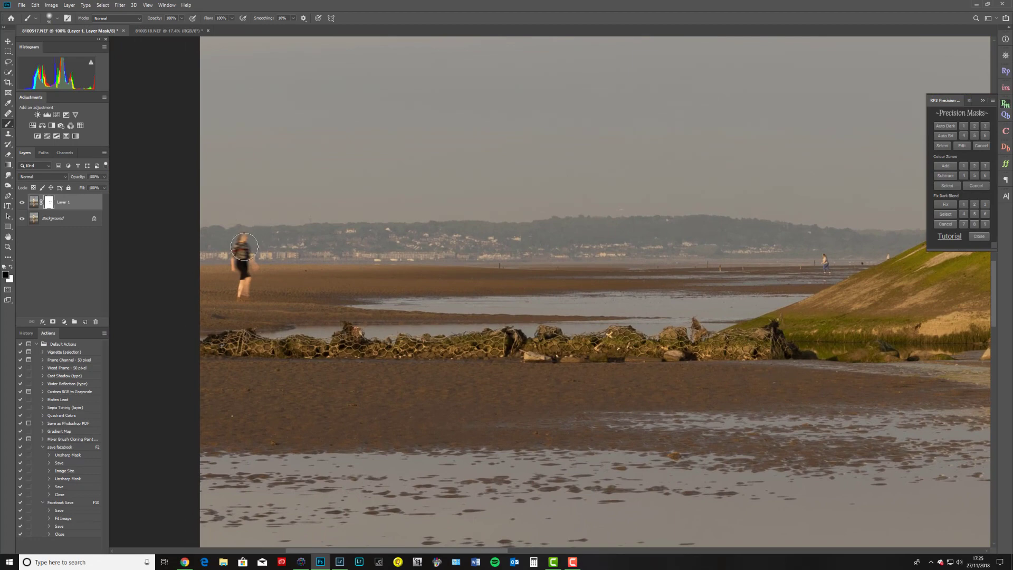
Mask out the blurry walking woman, then zoom to 300% on the grassy slope
{"action": "mouse_move", "coordinate": [246, 243]}
{"action": "left_mouse_down"}
{"action": "mouse_move", "coordinate": [238, 300]}
{"action": "mouse_move", "coordinate": [238, 238]}
{"action": "mouse_move", "coordinate": [250, 302]}
{"action": "mouse_move", "coordinate": [252, 248]}
{"action": "left_mouse_up"}
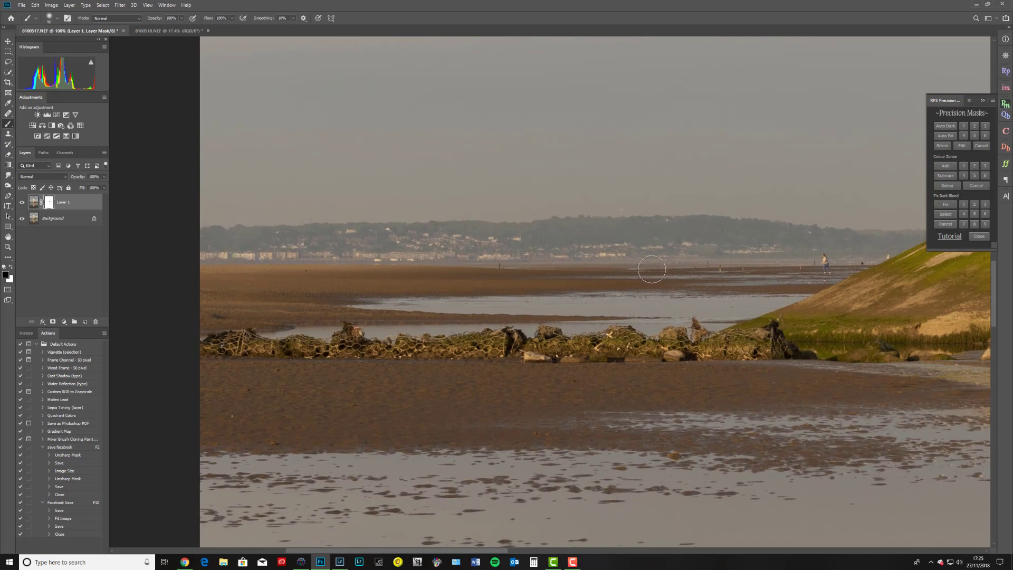
{"action": "mouse_move", "coordinate": [660, 272]}
{"action": "left_mouse_down"}
{"action": "mouse_move", "coordinate": [492, 355]}
{"action": "mouse_move", "coordinate": [391, 367]}
{"action": "mouse_move", "coordinate": [549, 365]}
{"action": "mouse_move", "coordinate": [484, 367]}
{"action": "left_mouse_up"}
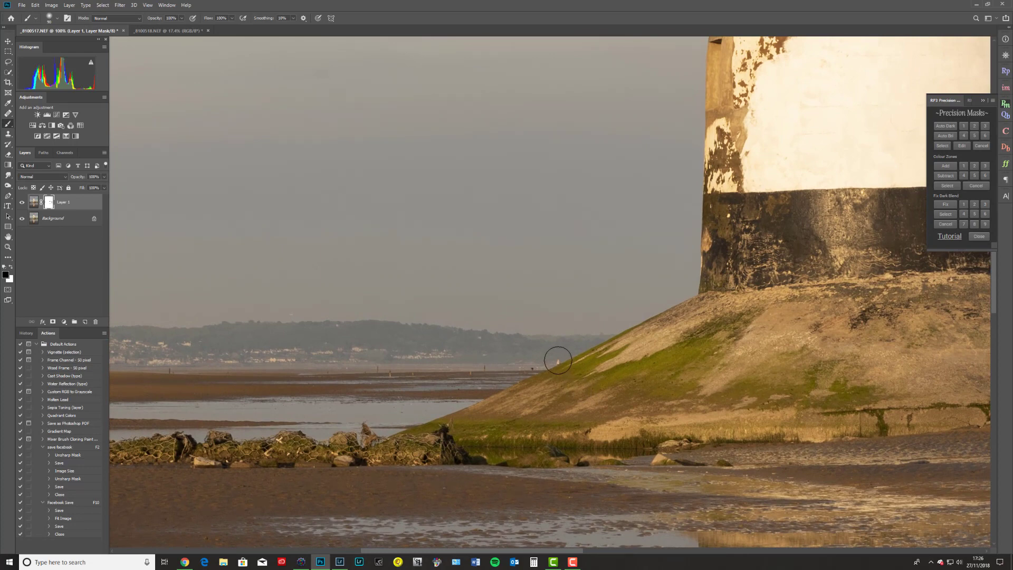
{"action": "key", "text": "ctrl+plus"}
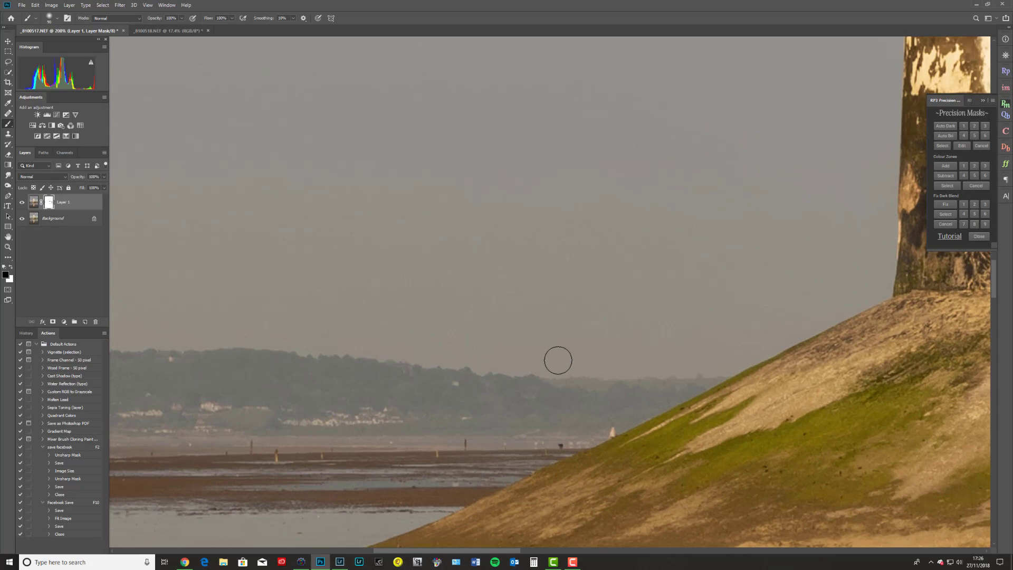
{"action": "key", "text": "ctrl+plus"}
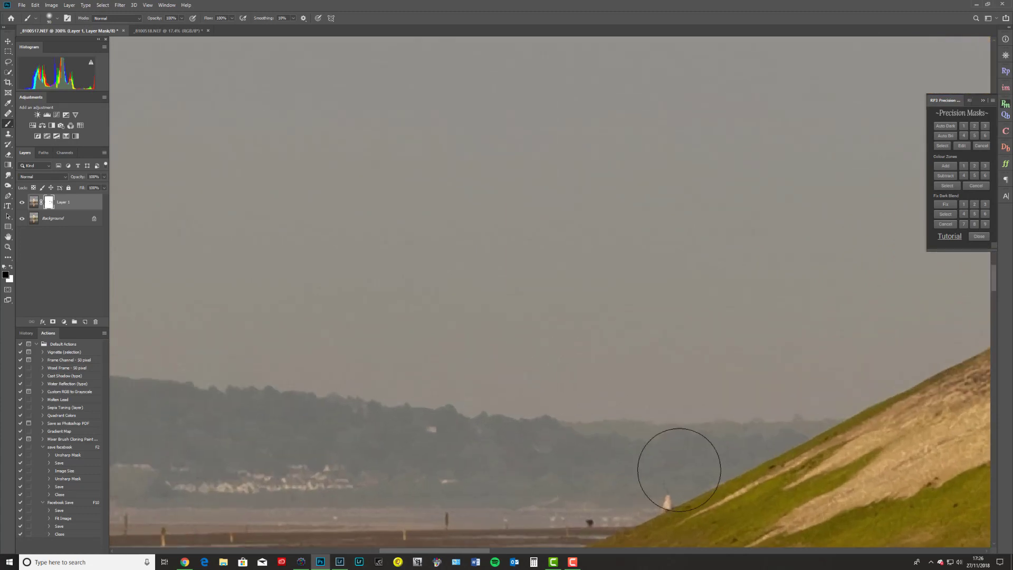
{"action": "left_click_drag", "start_coordinate": [678, 464], "coordinate": [434, 282]}
At 500% with a smaller brush, try masking the white figure on the slope, then undo it
{"action": "key", "text": "ctrl+plus"}
{"action": "key", "text": "ctrl+plus"}
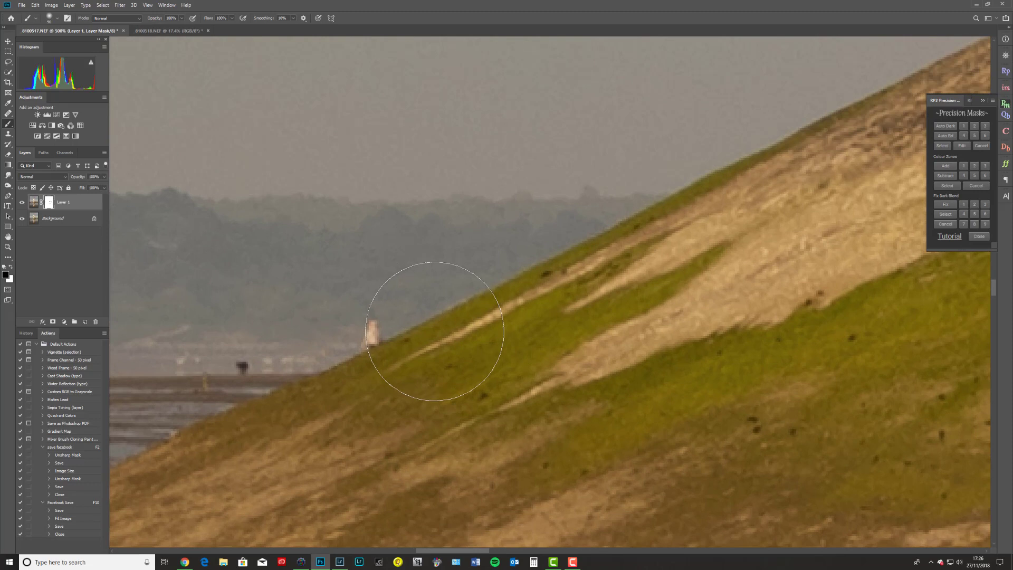
{"action": "key", "text": "bracketleft"}
{"action": "key", "text": "bracketleft"}
{"action": "key", "text": "bracketleft"}
{"action": "key", "text": "bracketleft"}
{"action": "key", "text": "bracketleft"}
{"action": "key", "text": "bracketleft"}
{"action": "key", "text": "bracketleft"}
{"action": "left_click_drag", "start_coordinate": [378, 329], "coordinate": [362, 342]}
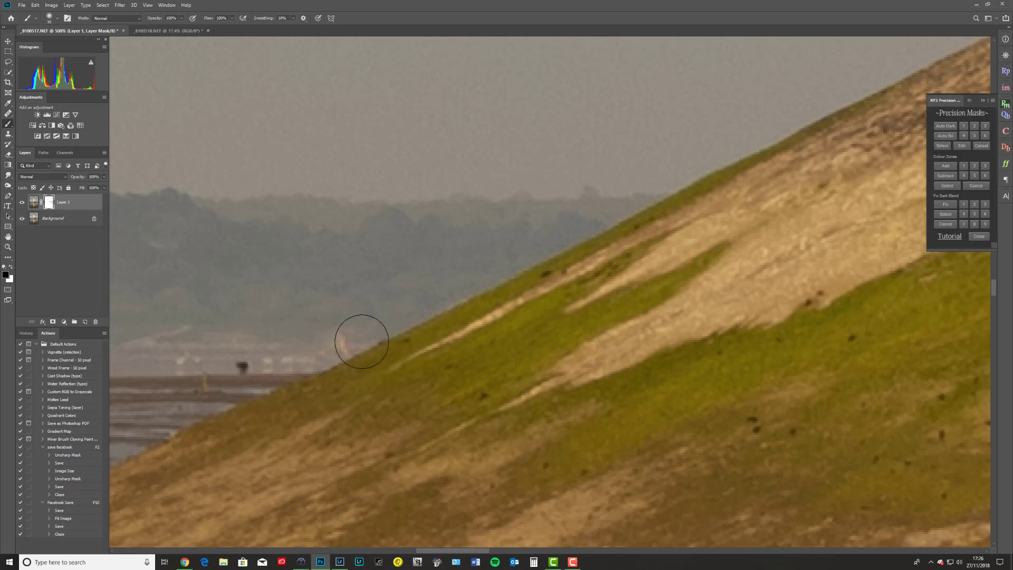
{"action": "key", "text": "ctrl+z"}
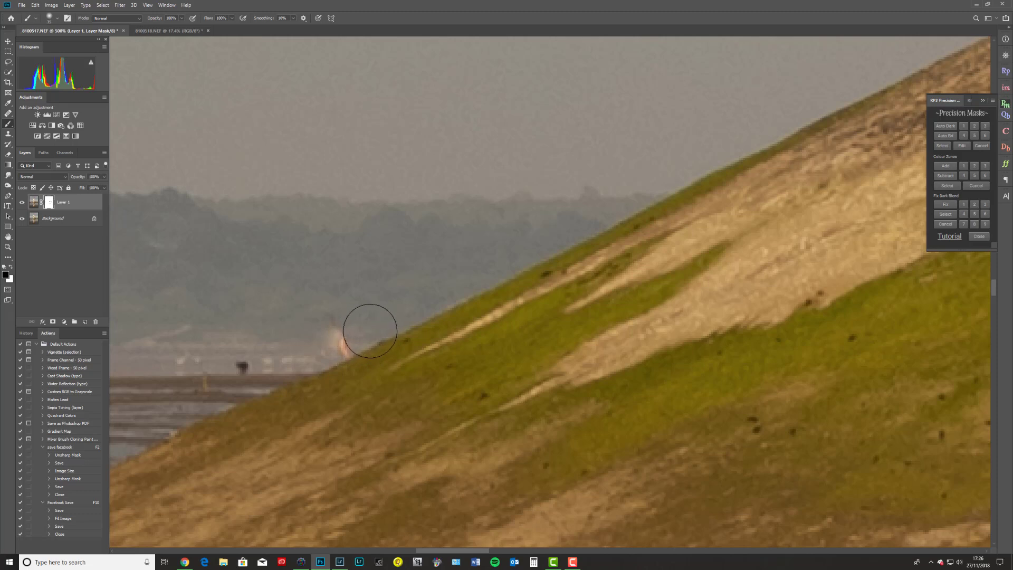
{"action": "key", "text": "ctrl+z"}
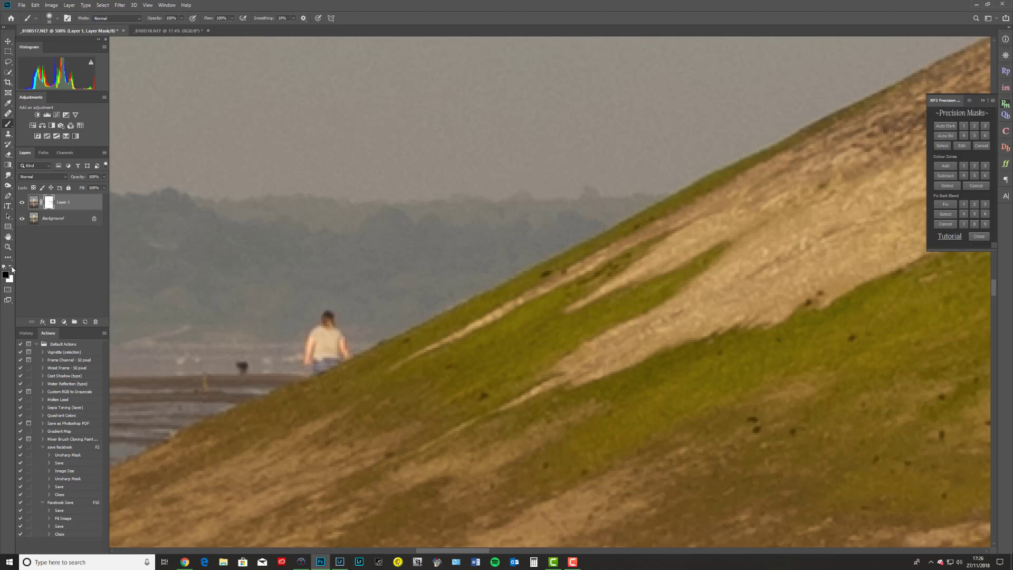
With white and a halved brush, paint over the person on the slope, then view the distant shoreline
{"action": "left_click", "coordinate": [13, 269]}
{"action": "key", "text": "bracketleft"}
{"action": "key", "text": "bracketleft"}
{"action": "key", "text": "bracketleft"}
{"action": "mouse_move", "coordinate": [325, 316]}
{"action": "left_mouse_down"}
{"action": "mouse_move", "coordinate": [343, 354]}
{"action": "mouse_move", "coordinate": [313, 335]}
{"action": "mouse_move", "coordinate": [304, 361]}
{"action": "mouse_move", "coordinate": [311, 335]}
{"action": "mouse_move", "coordinate": [313, 371]}
{"action": "left_mouse_up"}
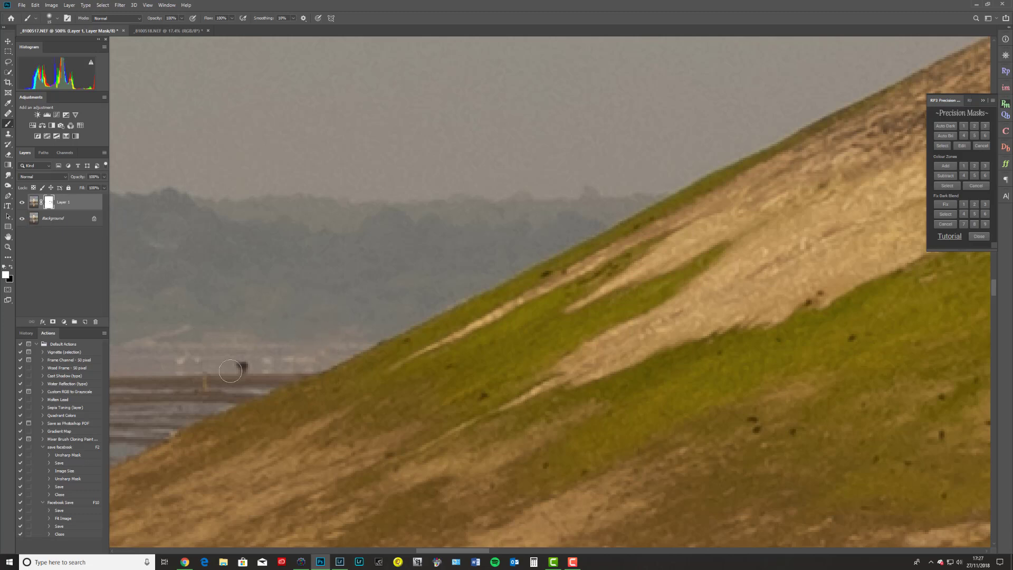
{"action": "left_click_drag", "start_coordinate": [414, 335], "coordinate": [527, 365]}
{"action": "left_click_drag", "start_coordinate": [274, 272], "coordinate": [581, 261]}
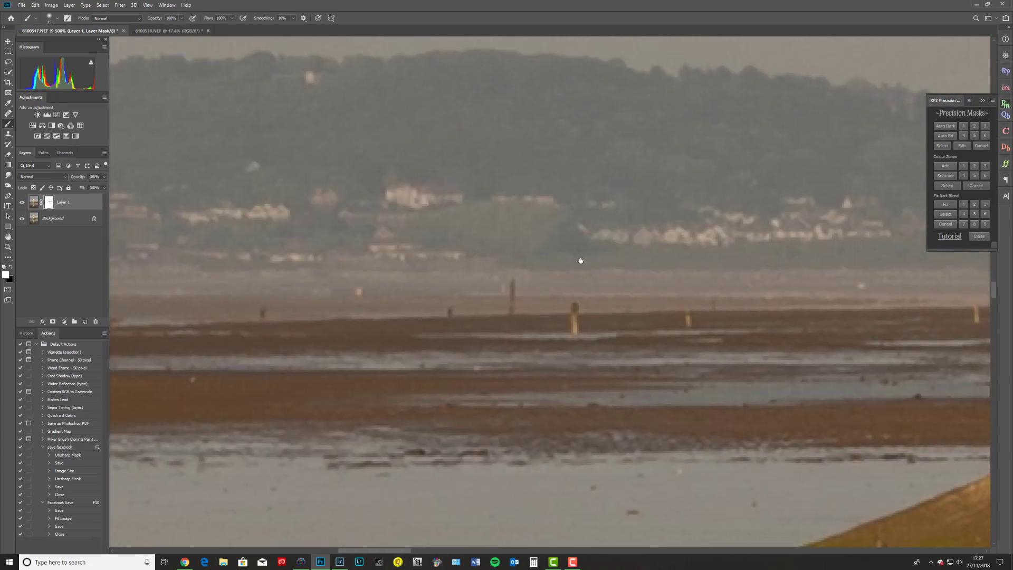
Fit the whole lighthouse composite and its reflection on screen for review
{"action": "key", "text": "ctrl+0"}
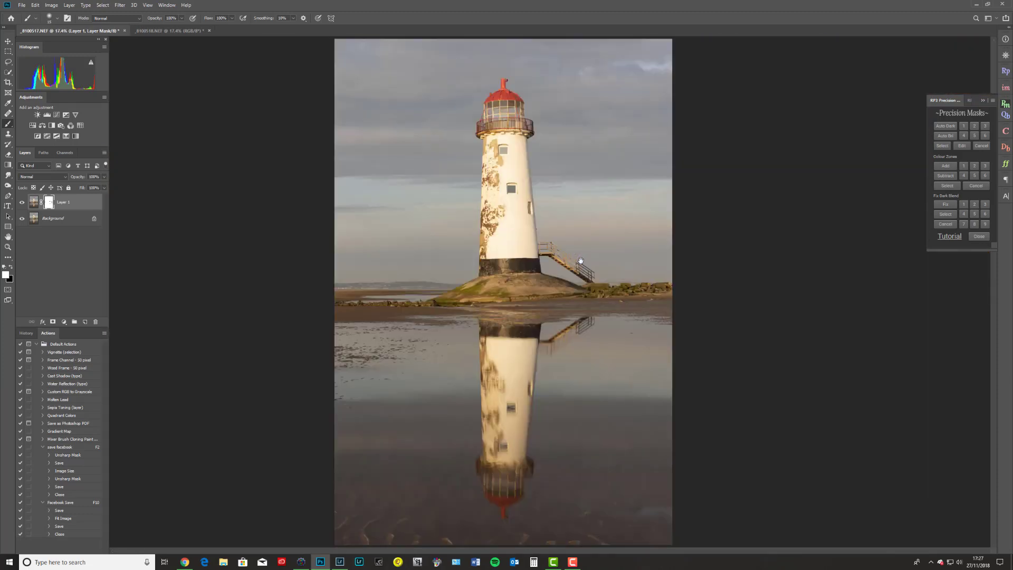